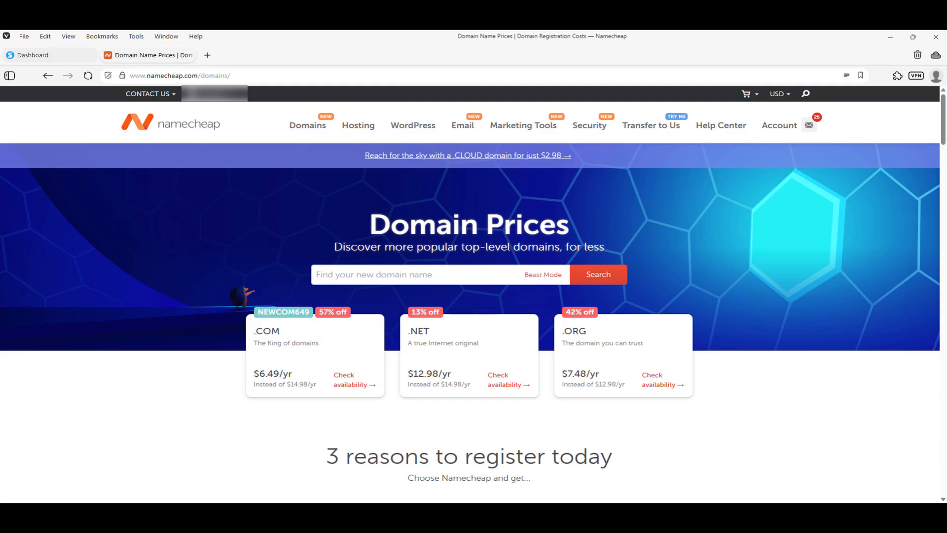
Step: Search Namecheap for the domain name funnelcraftacademy.com
left_click(398, 281)
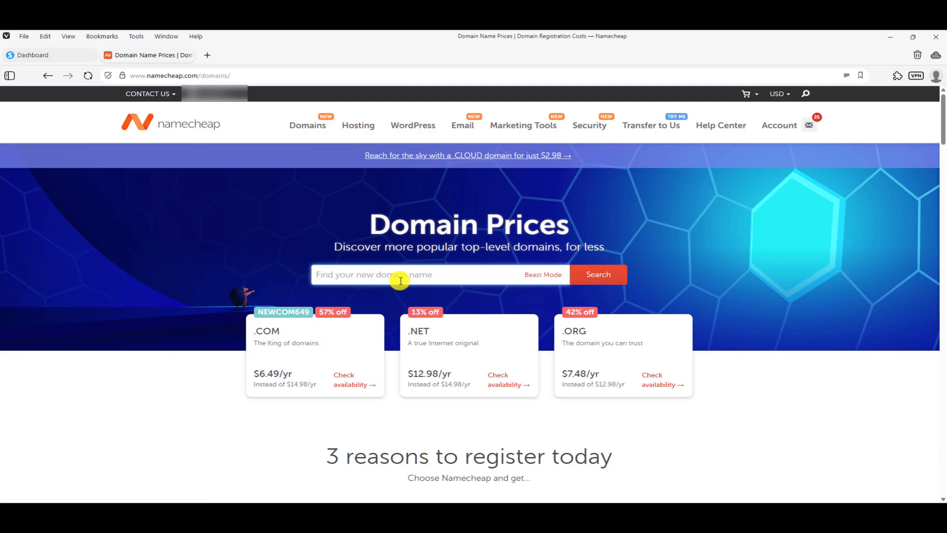
type("funnelcraftacademy.com")
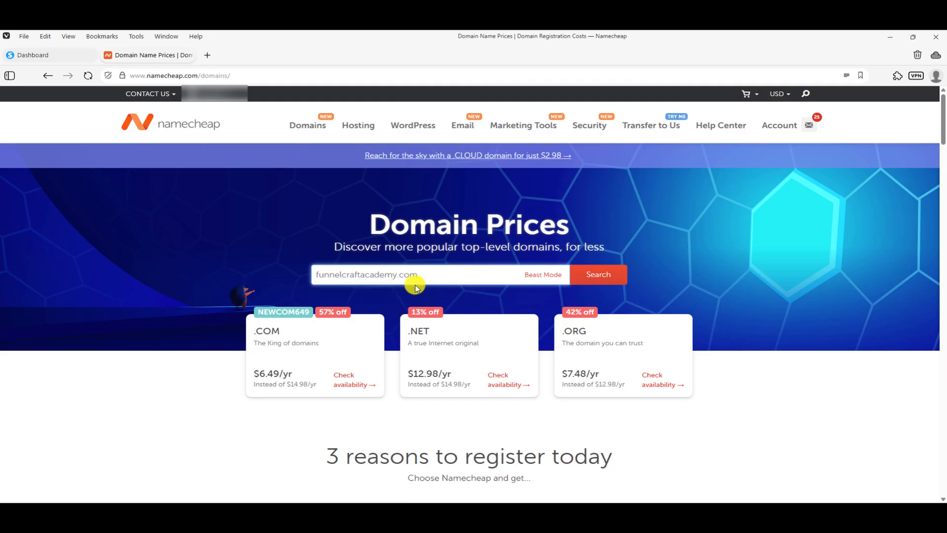
left_click(591, 276)
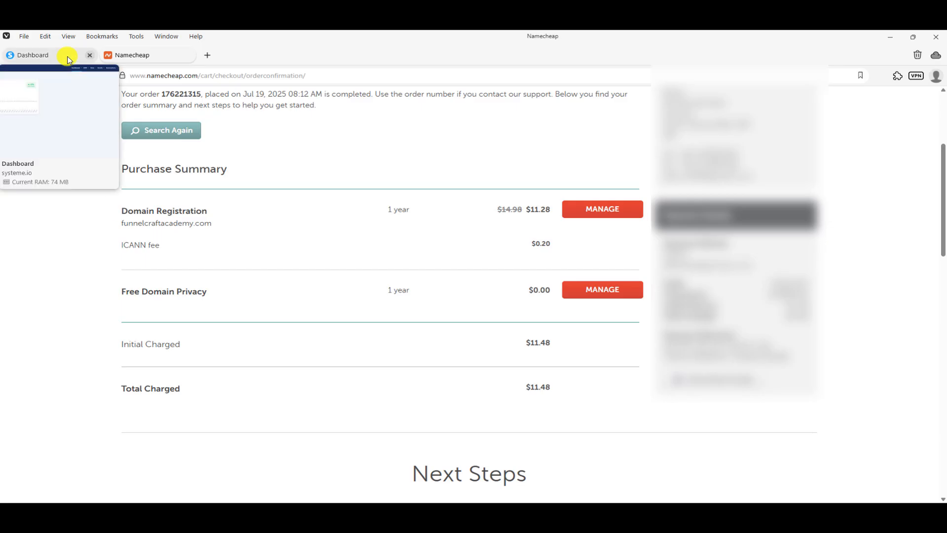
Step: Switch to systeme.io and open the custom domains section of the account settings
left_click(87, 55)
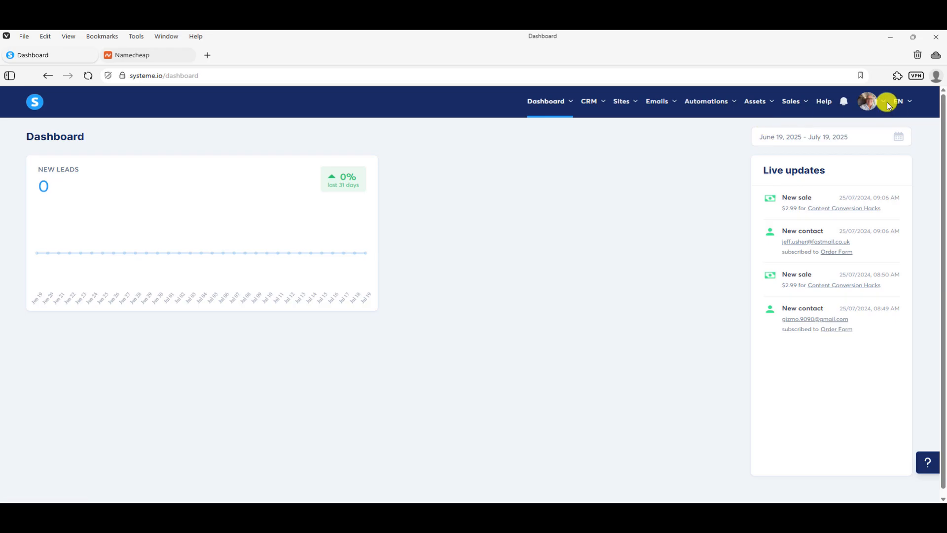
left_click(868, 103)
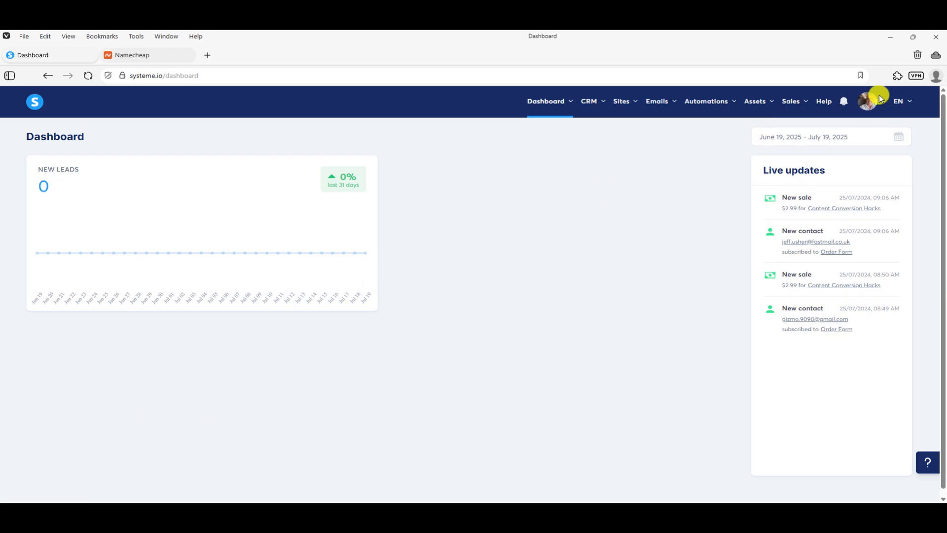
mouse_move(872, 103)
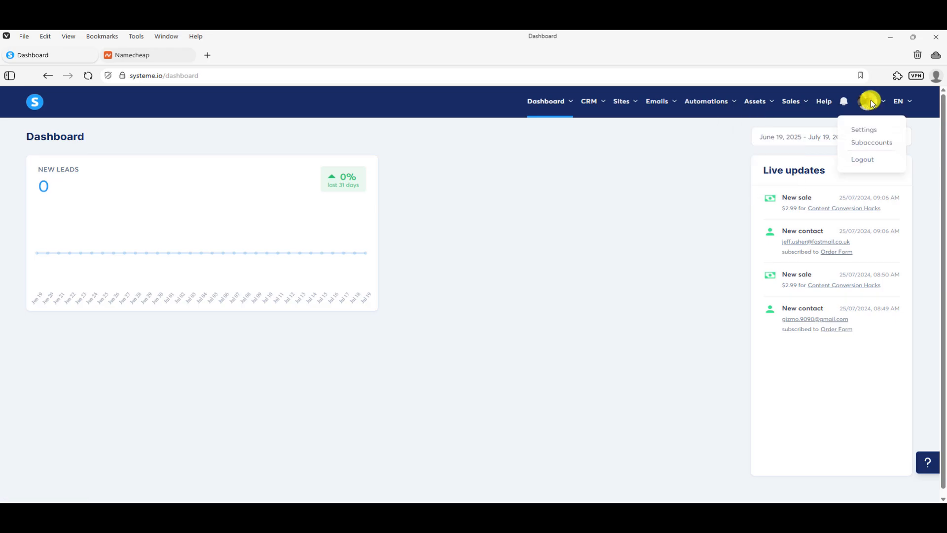
left_click(868, 134)
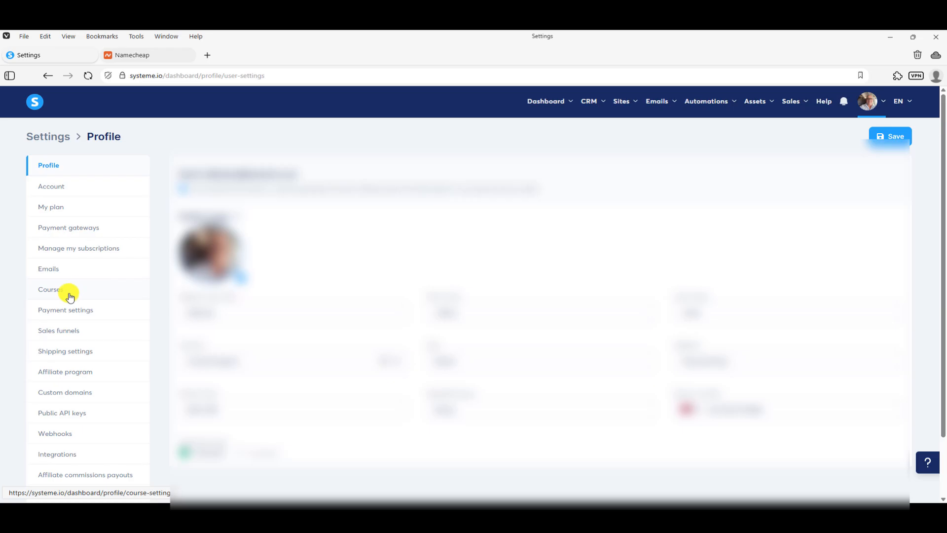
left_click(59, 392)
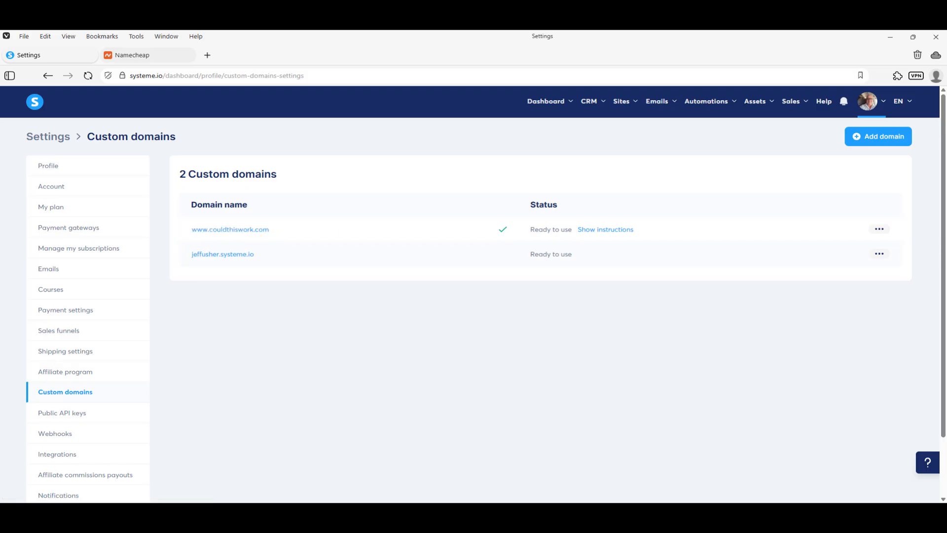
Step: Start adding a custom domain and copy funnelcraftacademy.com from the Namecheap purchase summary
left_click(873, 106)
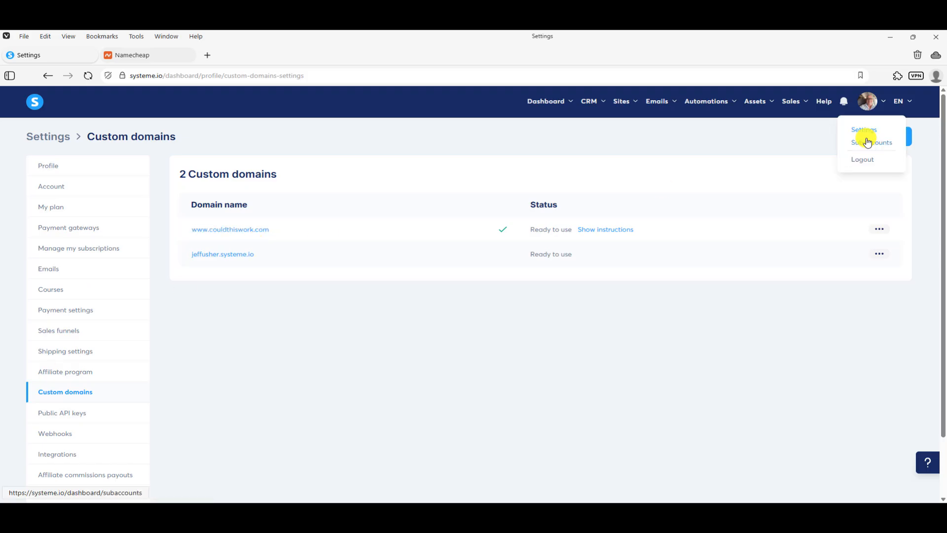
left_click(904, 135)
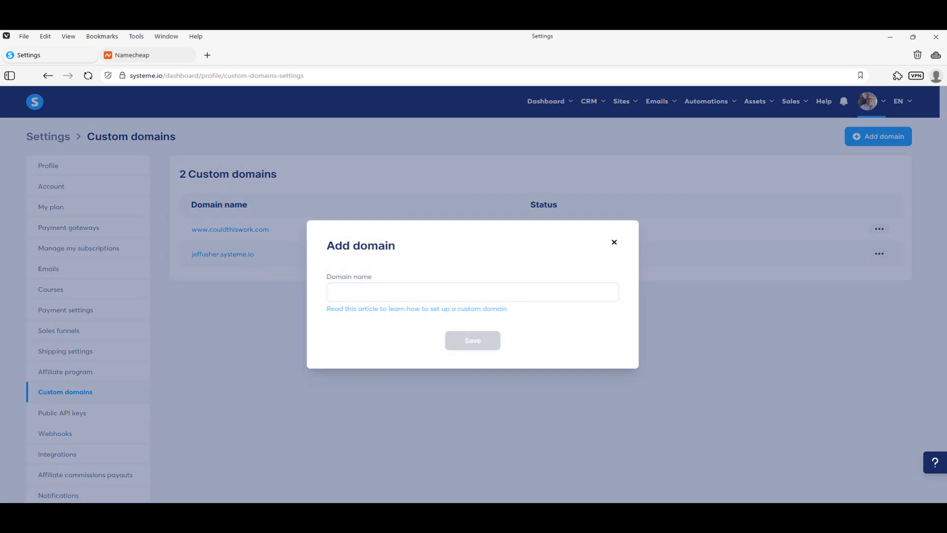
left_click(127, 55)
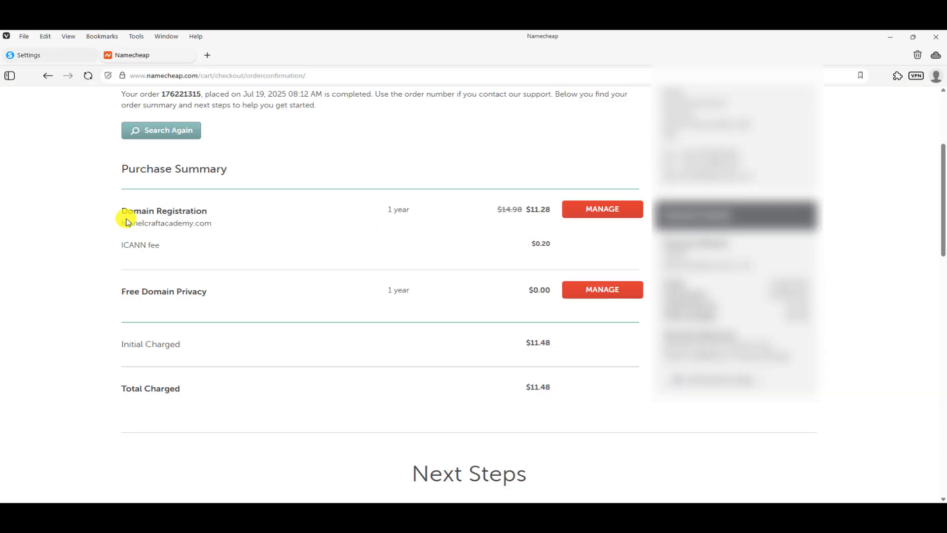
left_click_drag(121, 223, 211, 223)
right_click(197, 223)
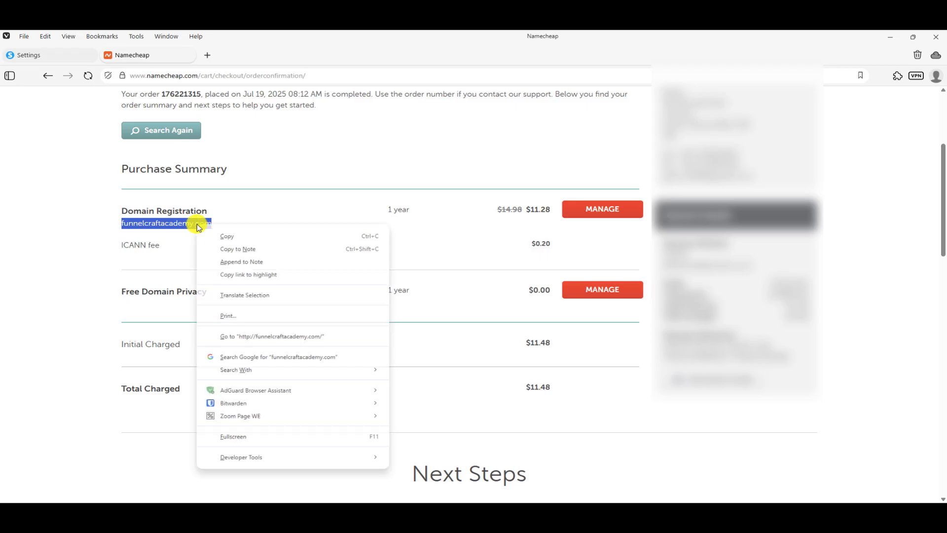
left_click(232, 234)
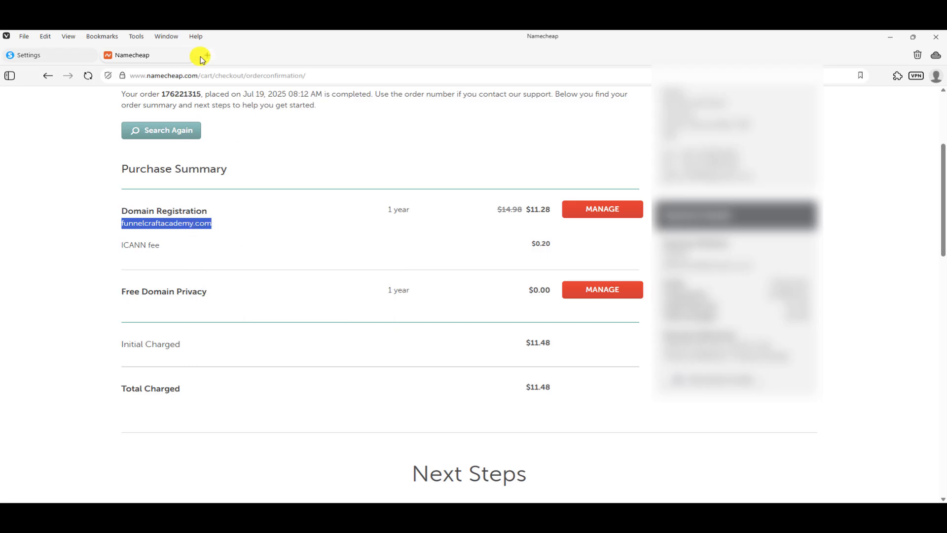
left_click(91, 55)
right_click(366, 298)
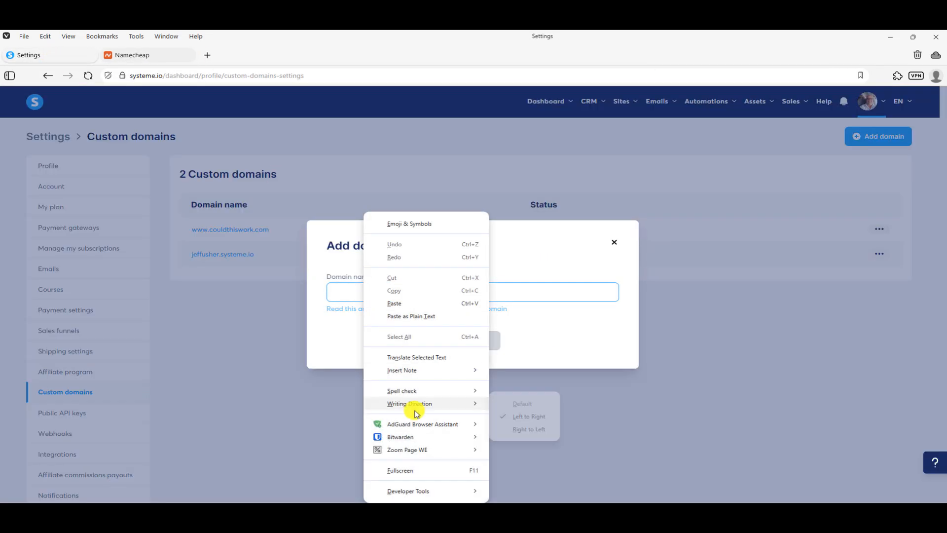
left_click(395, 304)
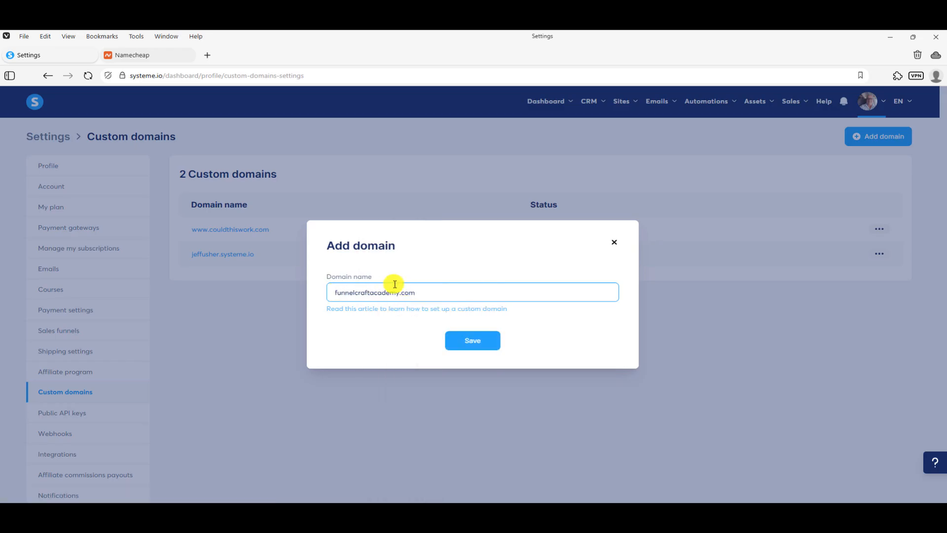
type("www.")
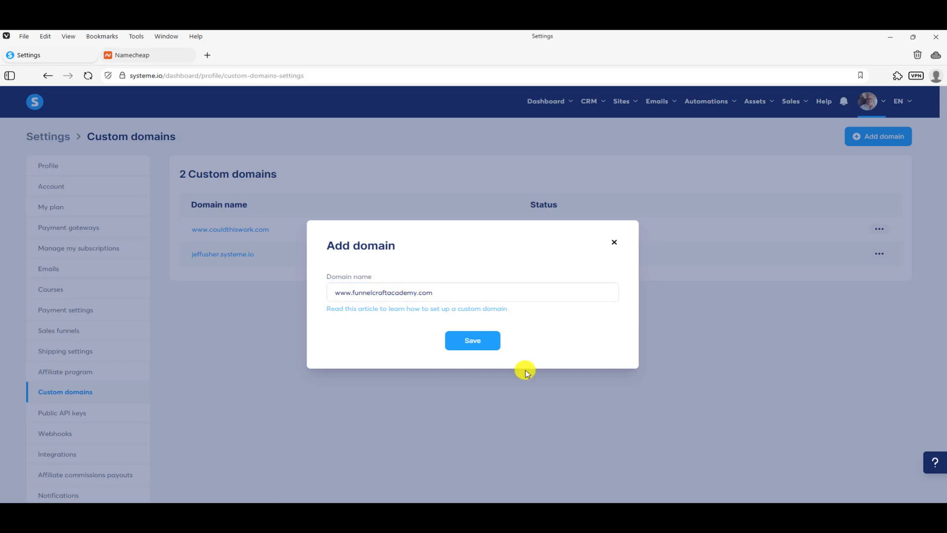
left_click(483, 341)
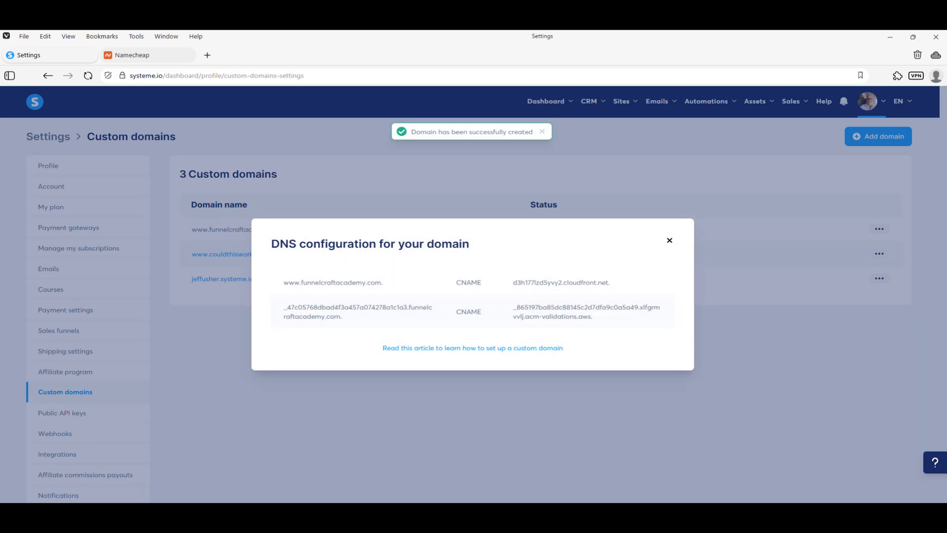
Step: Return to Namecheap and open the advanced DNS settings of funnelcraftacademy.com
key("ctrl+Tab")
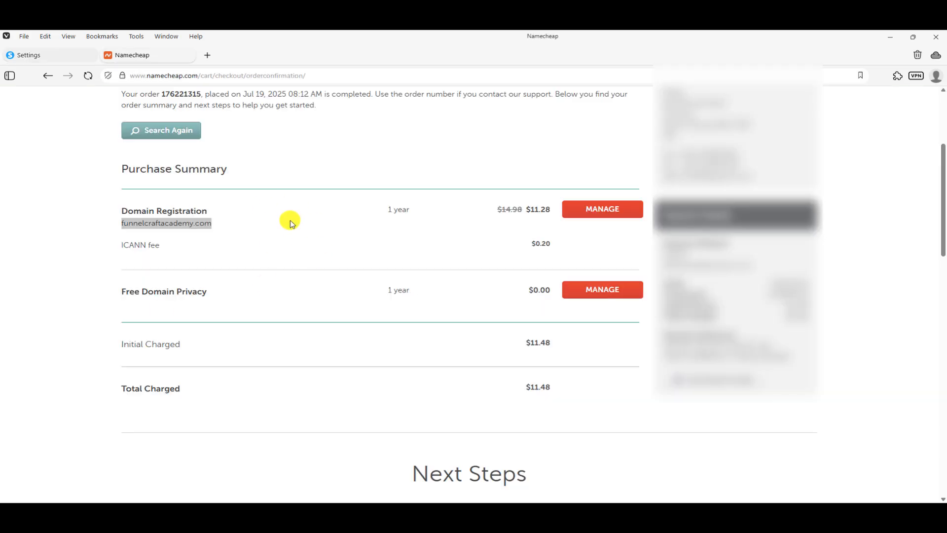
left_click(636, 212)
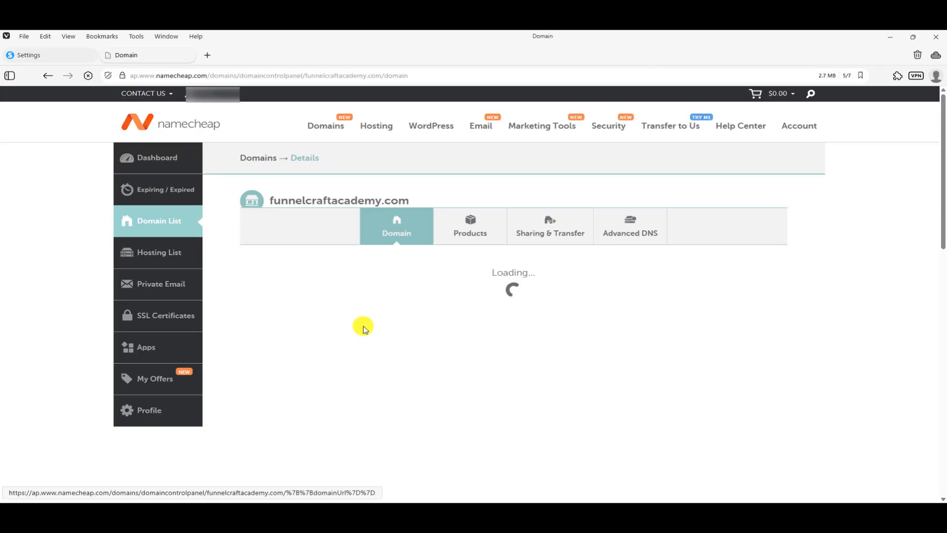
left_click(643, 242)
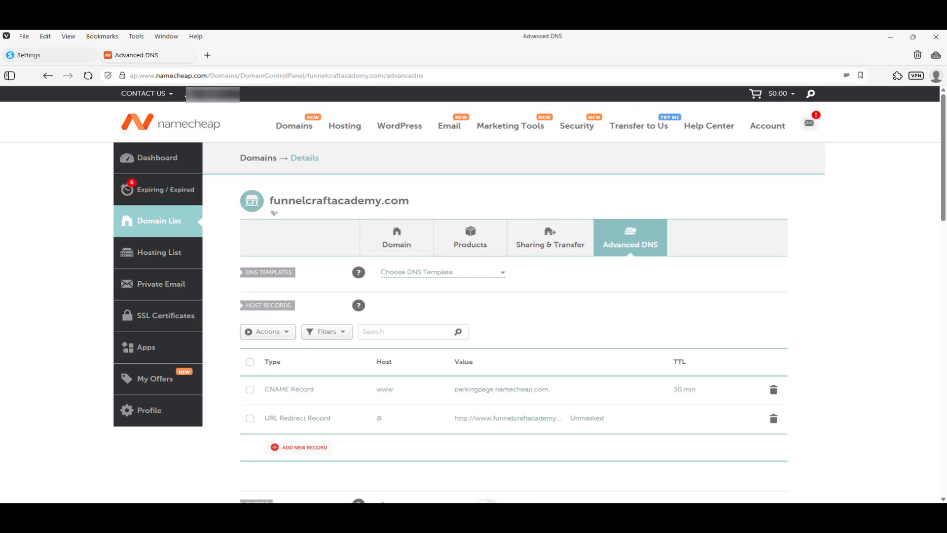
scroll(591, 324, "down", 1)
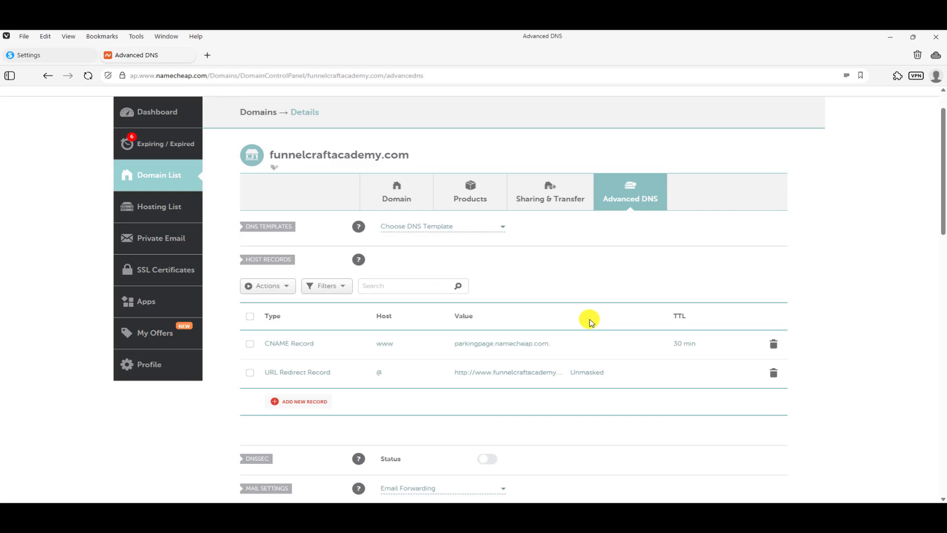
left_click(304, 401)
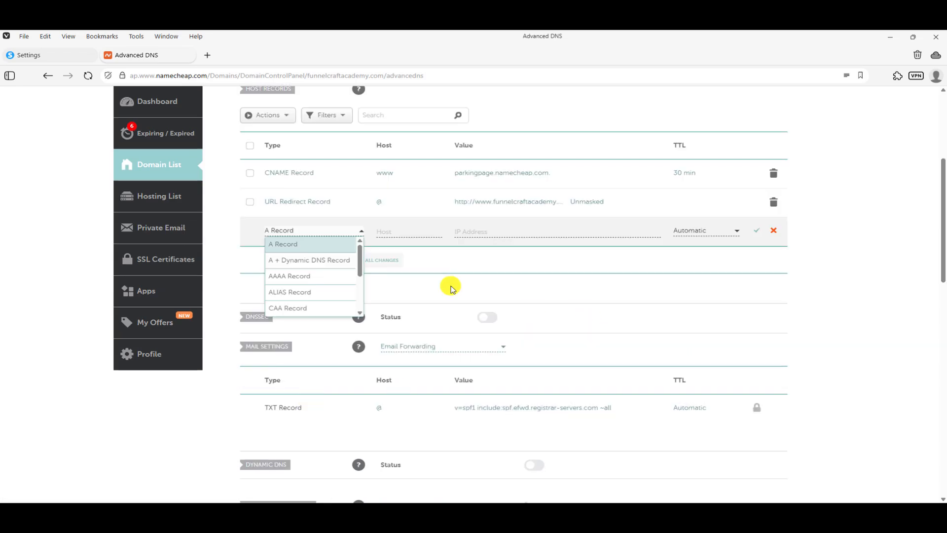
scroll(360, 253, "down", 1)
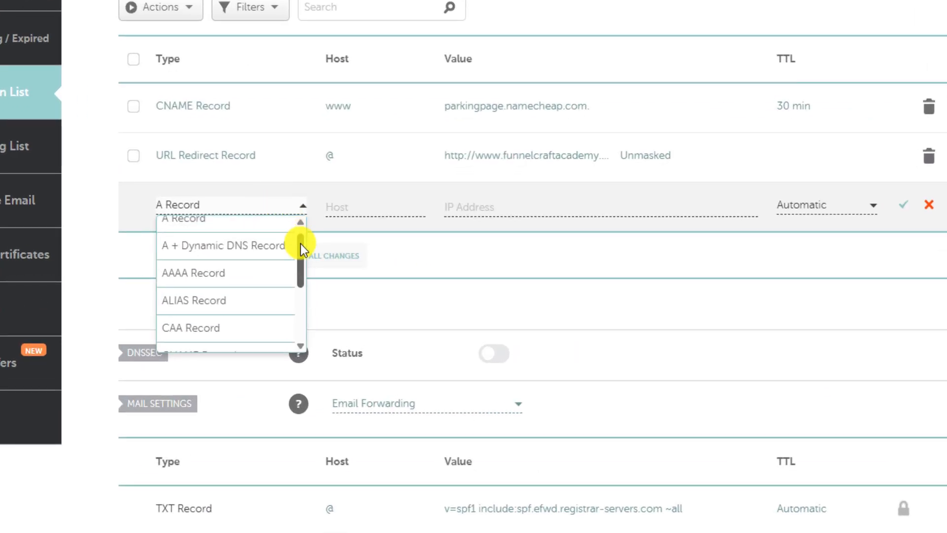
left_click_drag(301, 243, 299, 265)
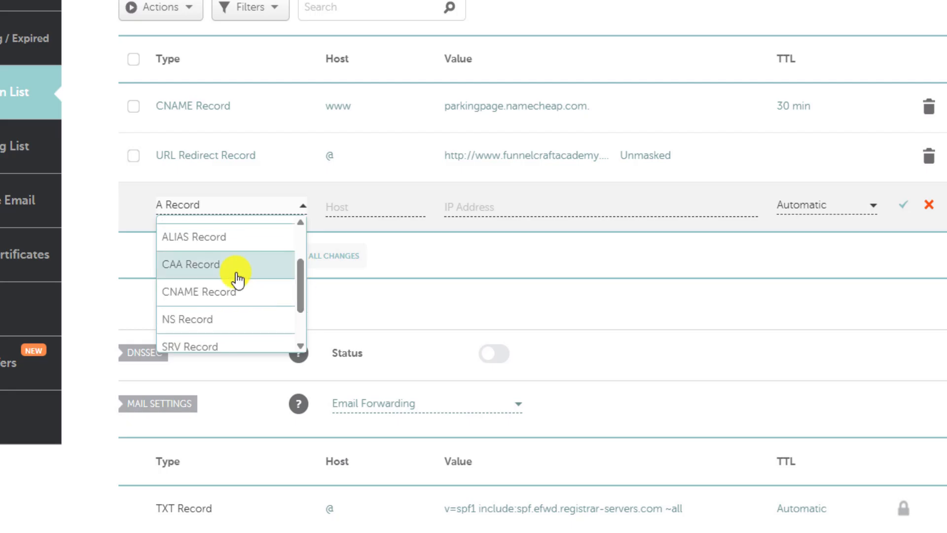
left_click(221, 292)
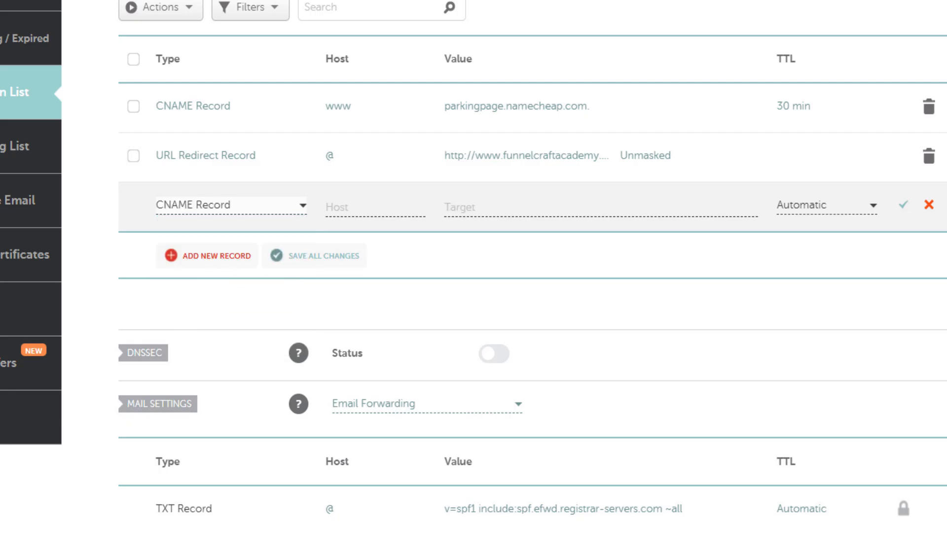
left_click(364, 206)
type("www")
Step: Copy the target d3h177lzd5yvy2.cloudfront.net. from systeme.io's DNS configuration into the www CNAME record and save the record
left_click(513, 208)
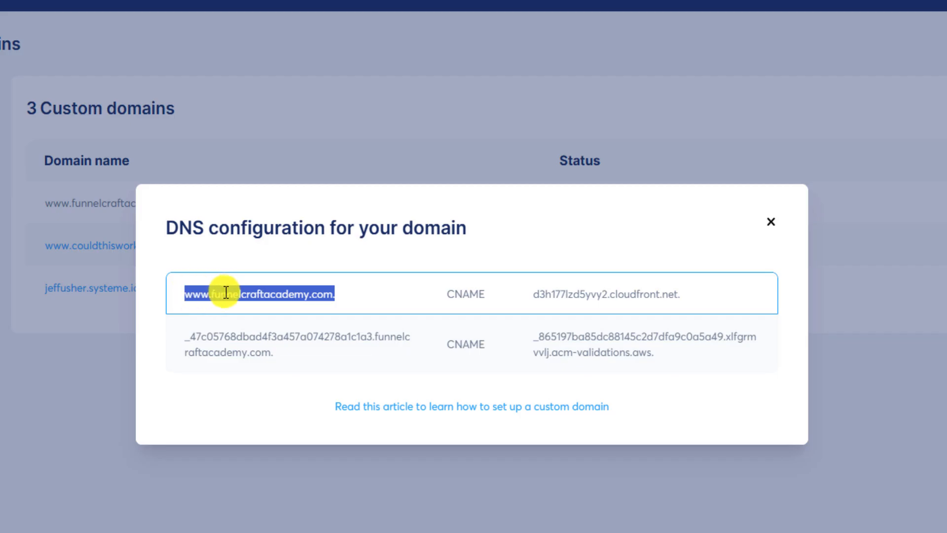
left_click_drag(535, 292, 687, 295)
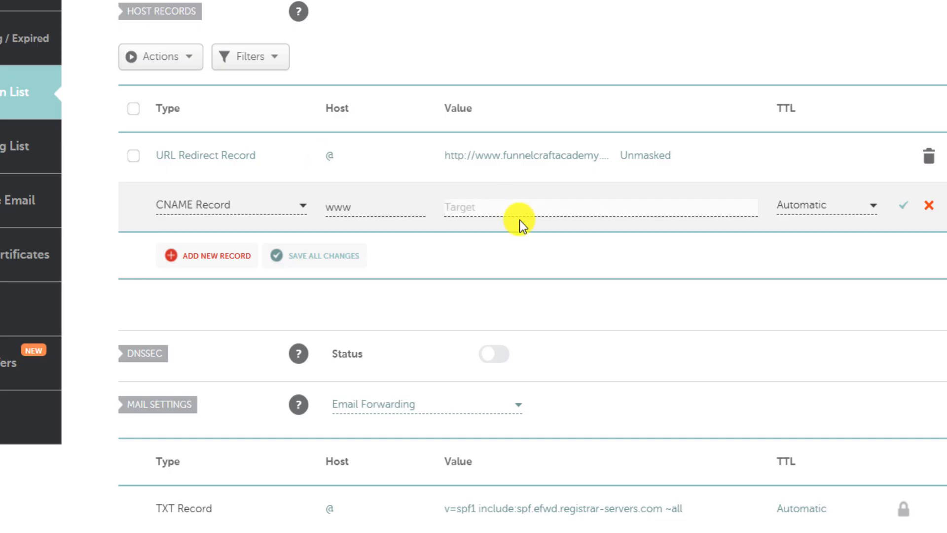
key("ctrl+v")
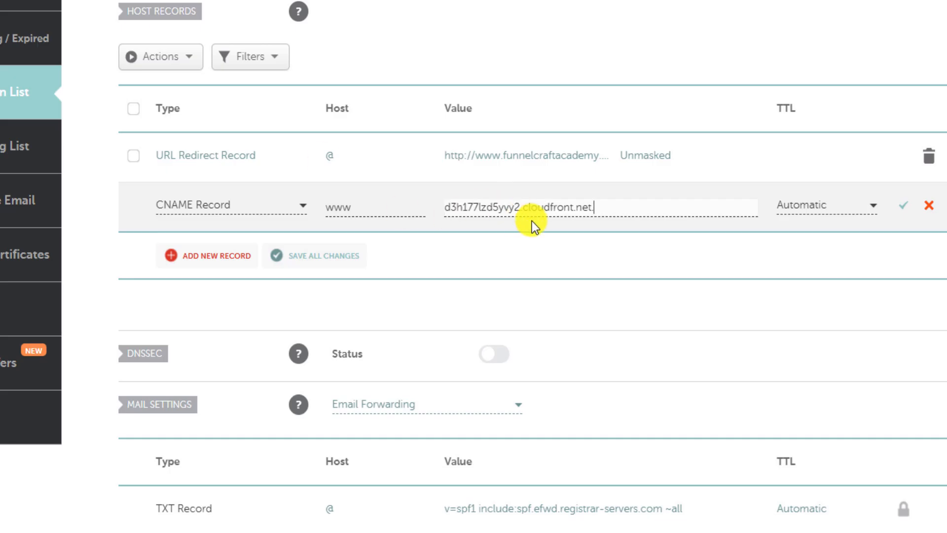
left_click(908, 213)
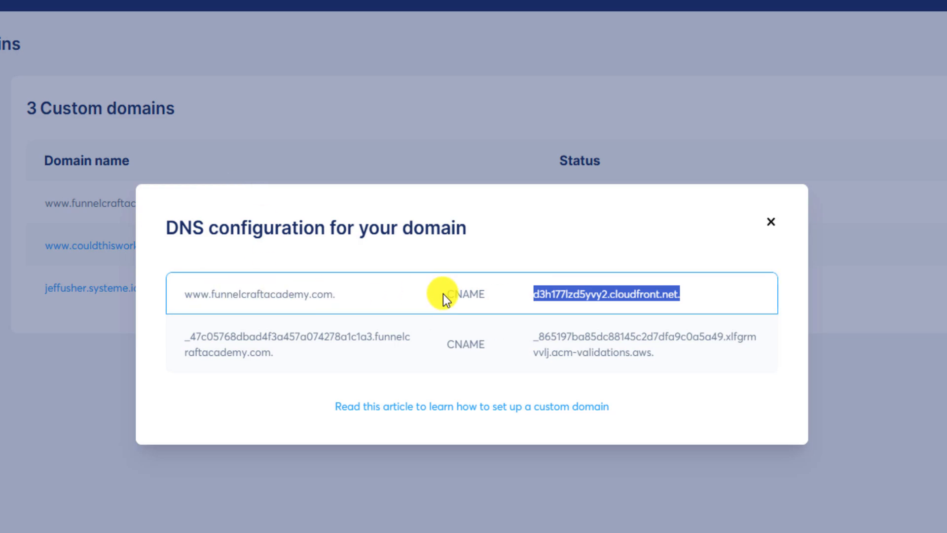
Step: Copy the second CNAME entry's host name from systeme.io's DNS configuration and return to the Namecheap host records
left_click_drag(186, 295, 205, 295)
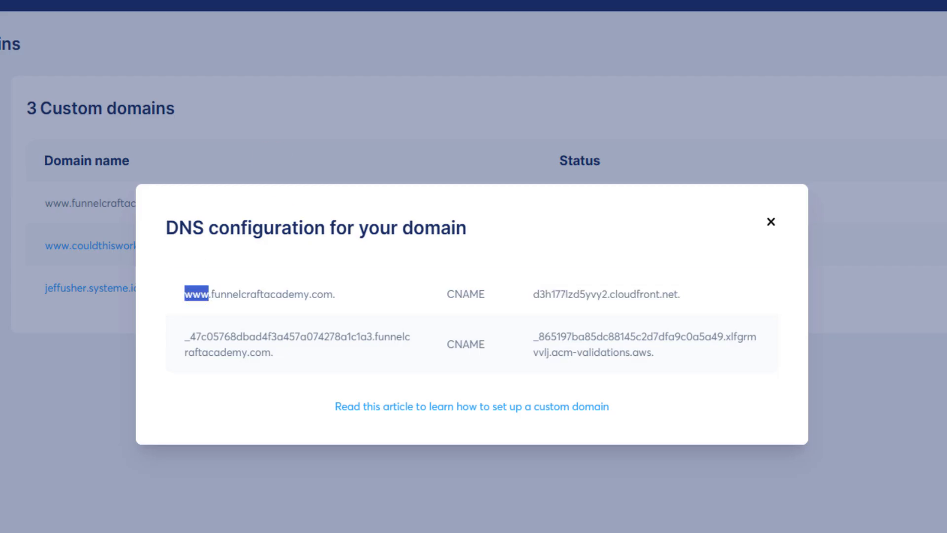
left_click(10, 1)
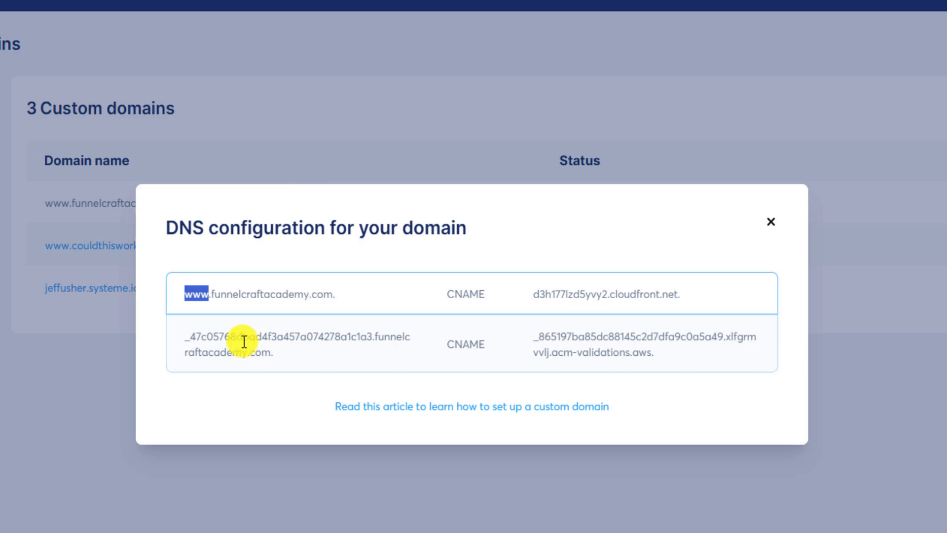
left_click_drag(185, 336, 288, 351)
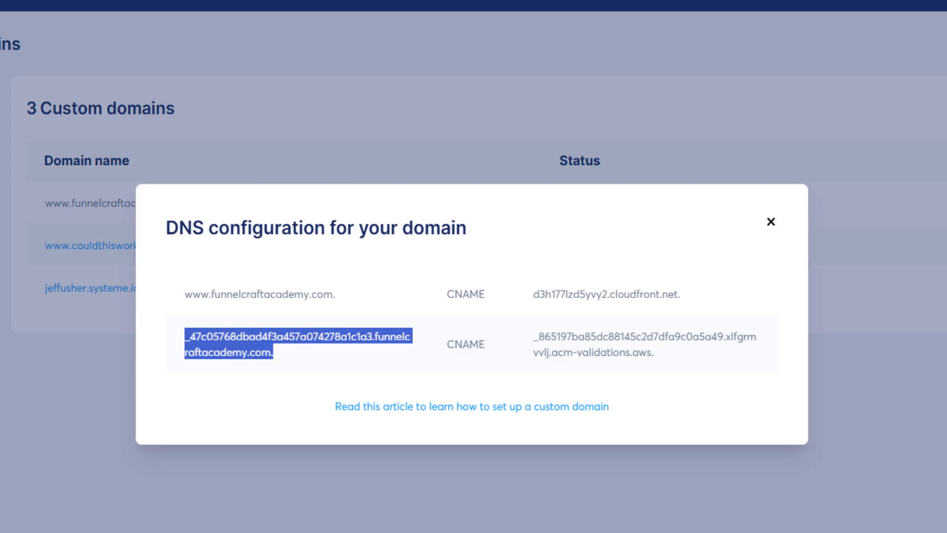
left_click(29, 1)
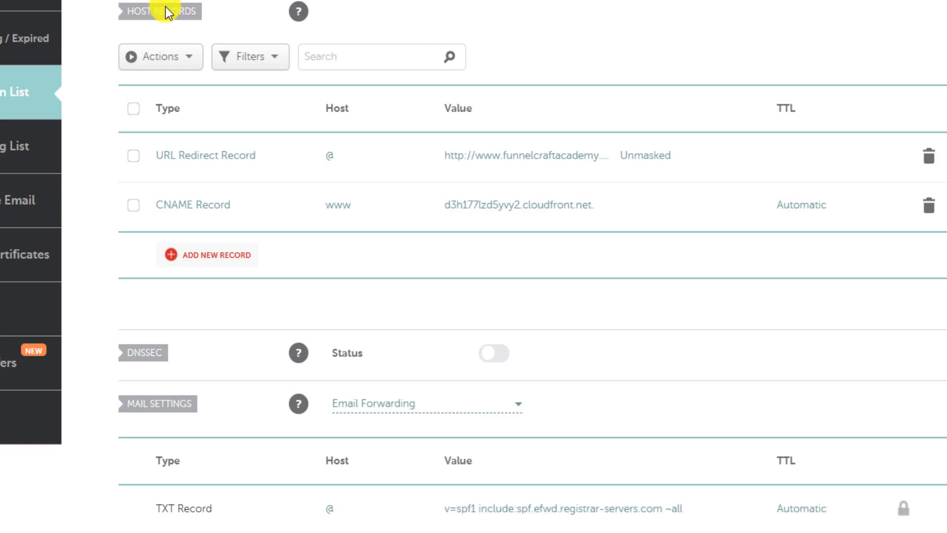
Step: Add another CNAME host record for the domain and set its host to the copied host name of the second entry
left_click(220, 259)
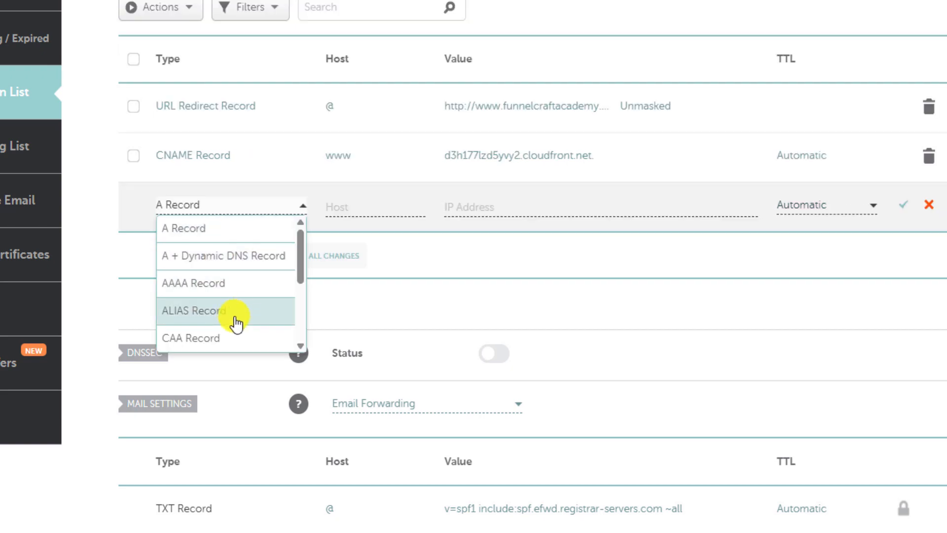
scroll(235, 321, "down", 3)
left_click(216, 230)
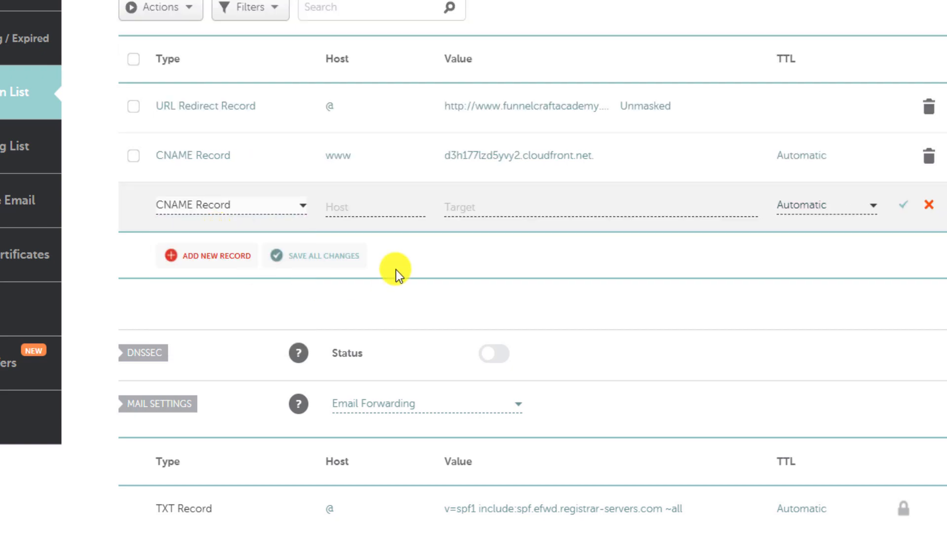
left_click(361, 206)
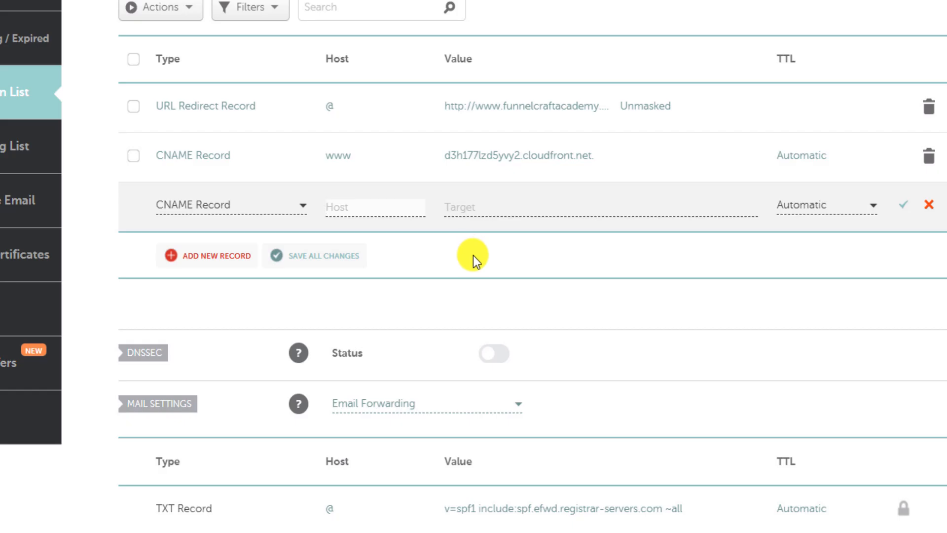
key("ctrl+v")
left_click(494, 207)
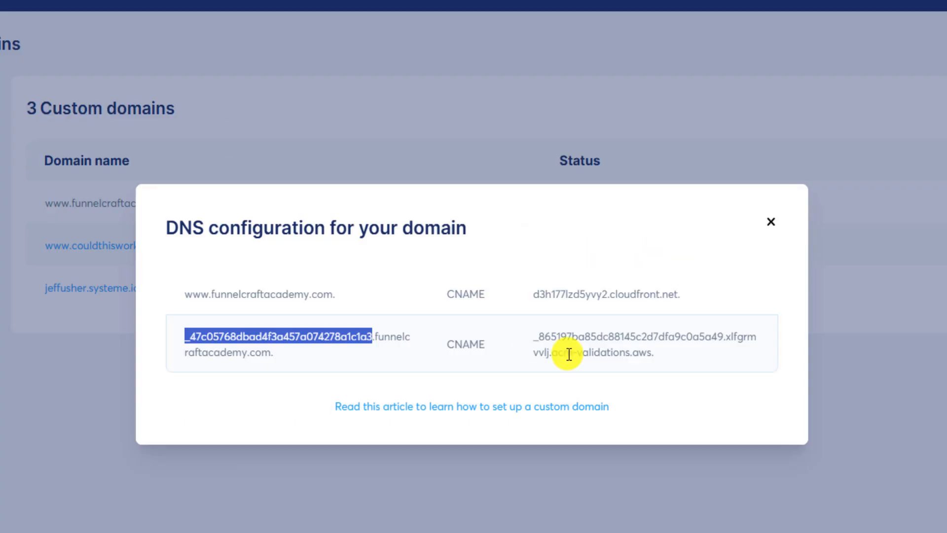
Step: Examine which part of each CNAME host name precedes the domain in systeme.io's DNS configuration
left_click(284, 404)
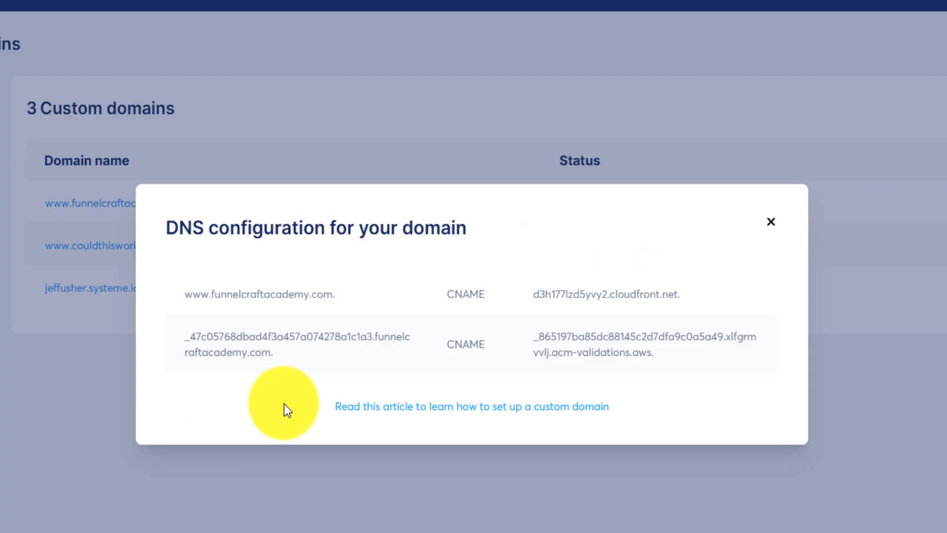
left_click_drag(186, 336, 371, 335)
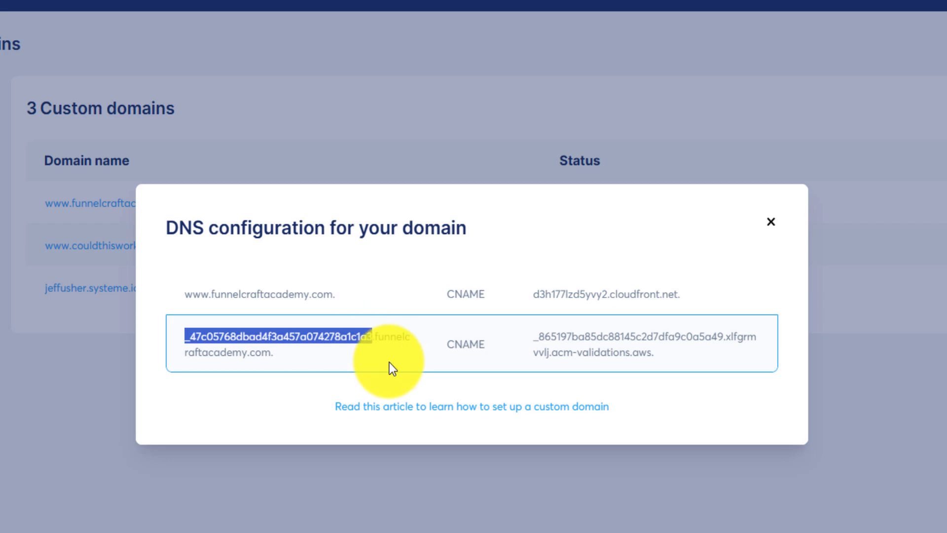
left_click(313, 353)
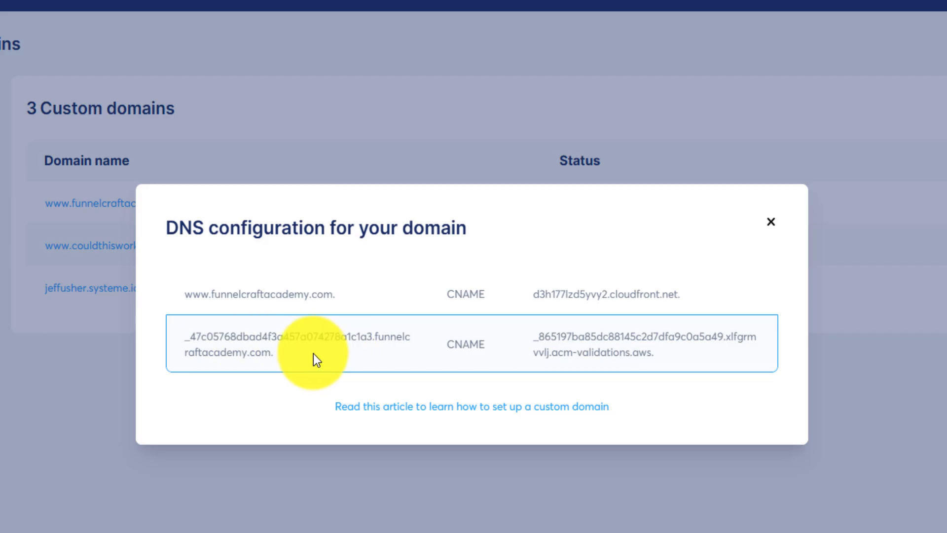
left_click_drag(182, 335, 415, 353)
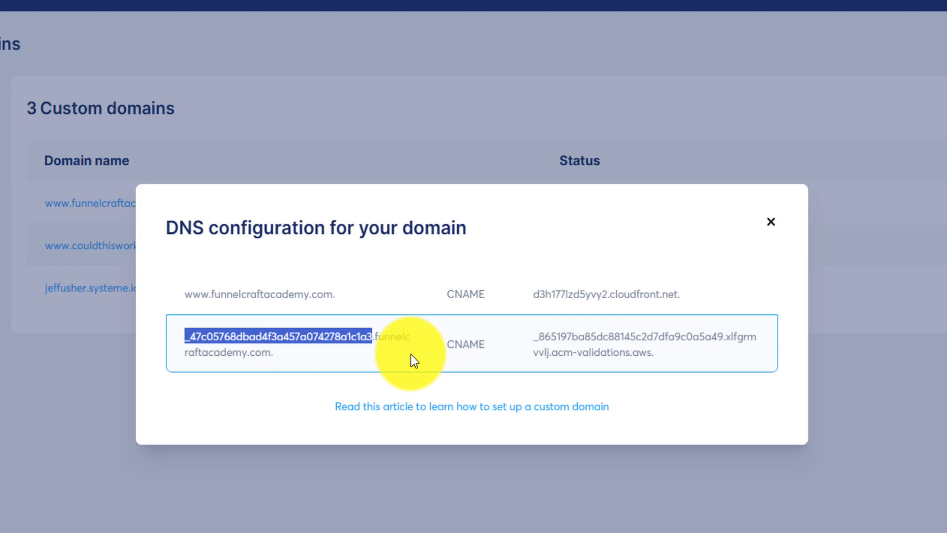
left_click_drag(182, 294, 207, 294)
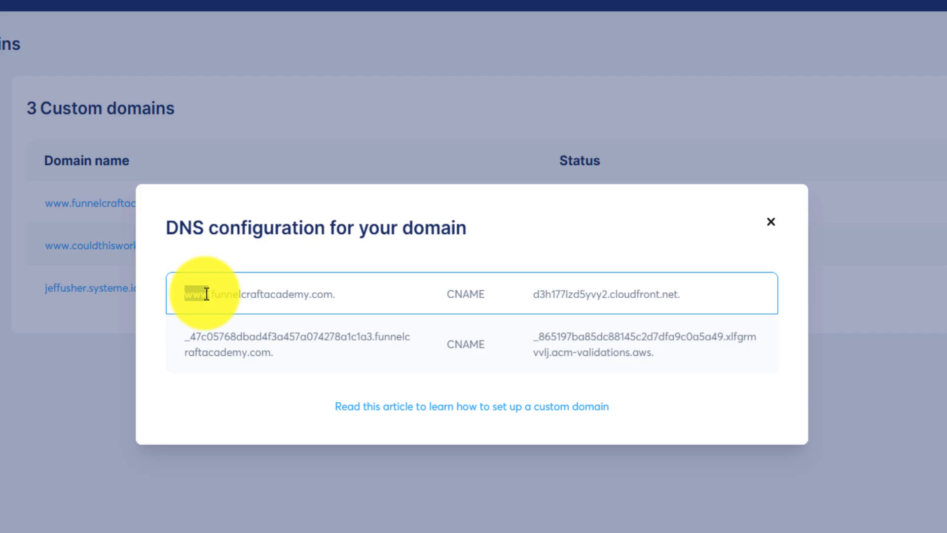
left_click(301, 364)
left_click_drag(182, 336, 372, 339)
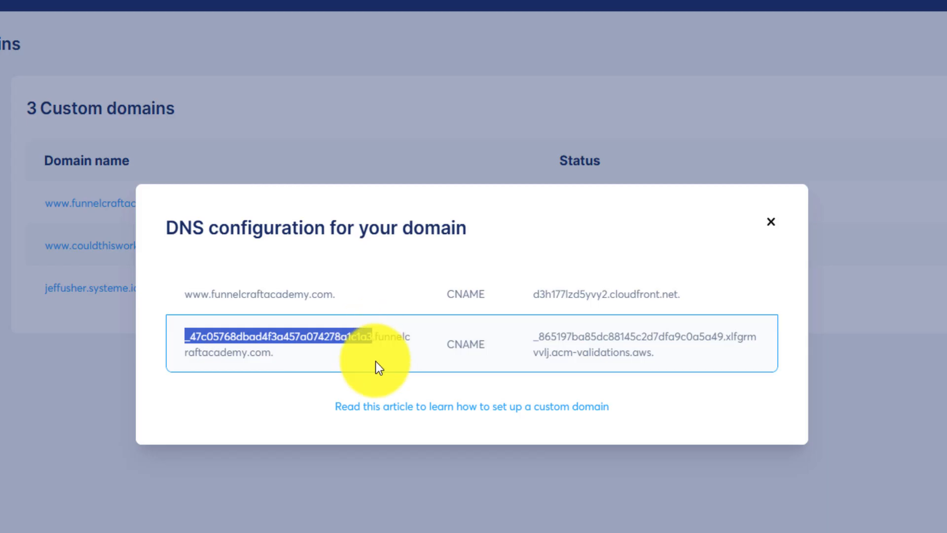
Step: Copy the second entry's acm-validations.aws target from systeme.io into the new CNAME record's target in Namecheap and save the record
left_click_drag(532, 337, 667, 353)
key("ctrl+c")
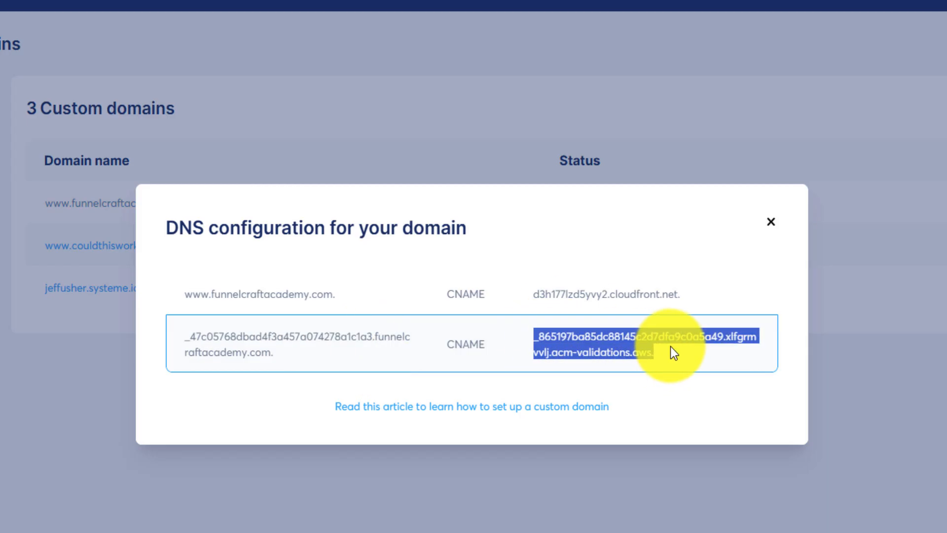
left_click(19, 13)
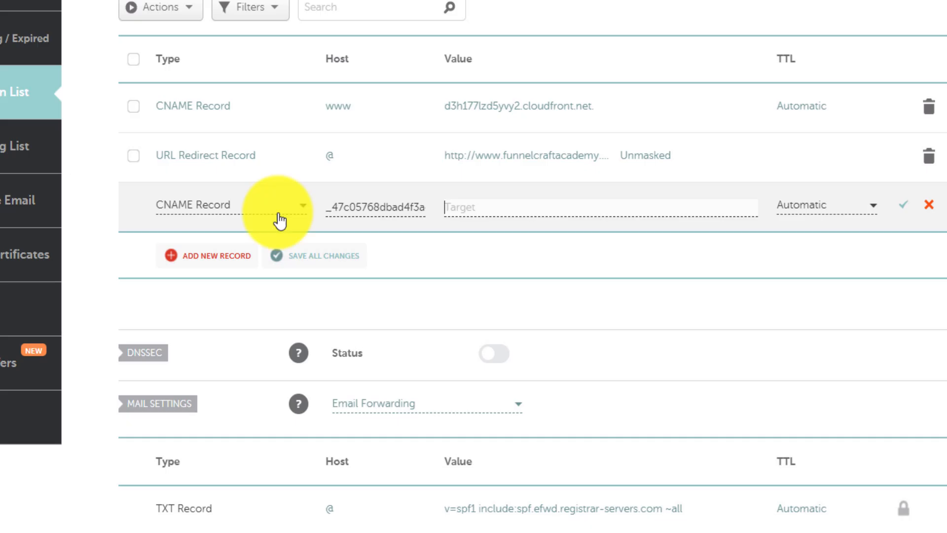
left_click(501, 207)
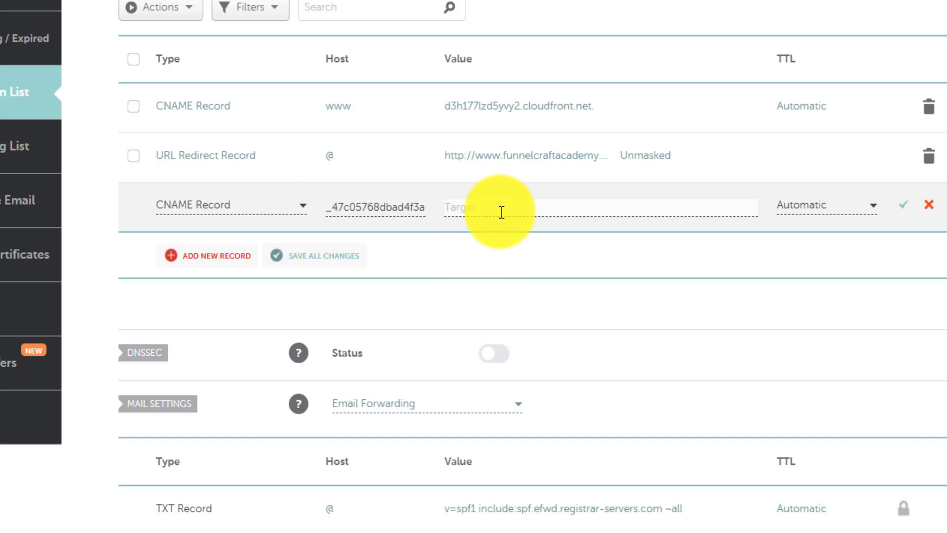
key("ctrl+v")
left_click(903, 211)
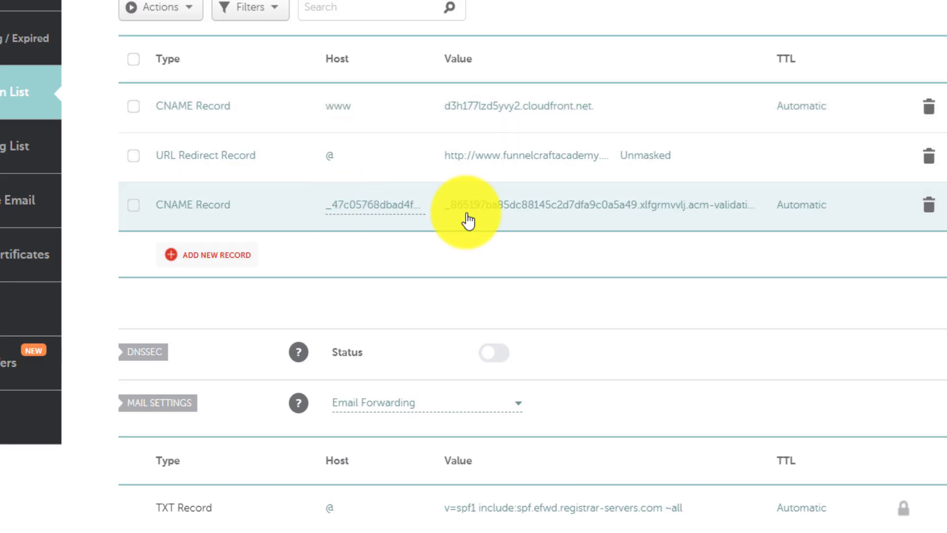
left_click(340, 1)
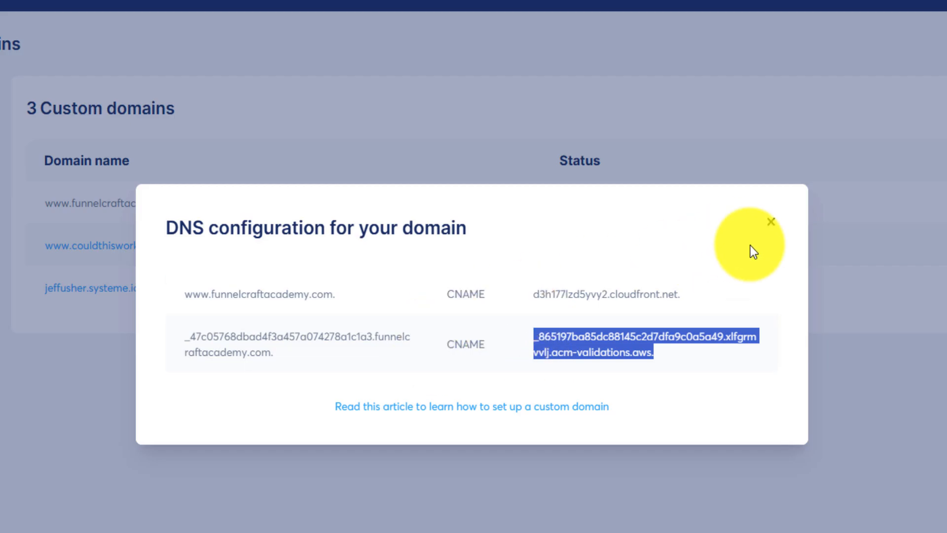
left_click(772, 223)
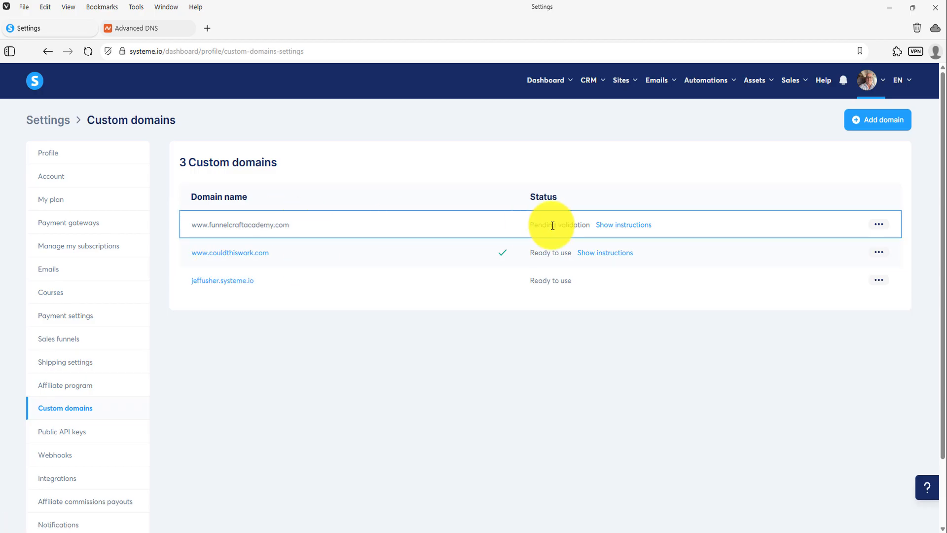
left_click(73, 246)
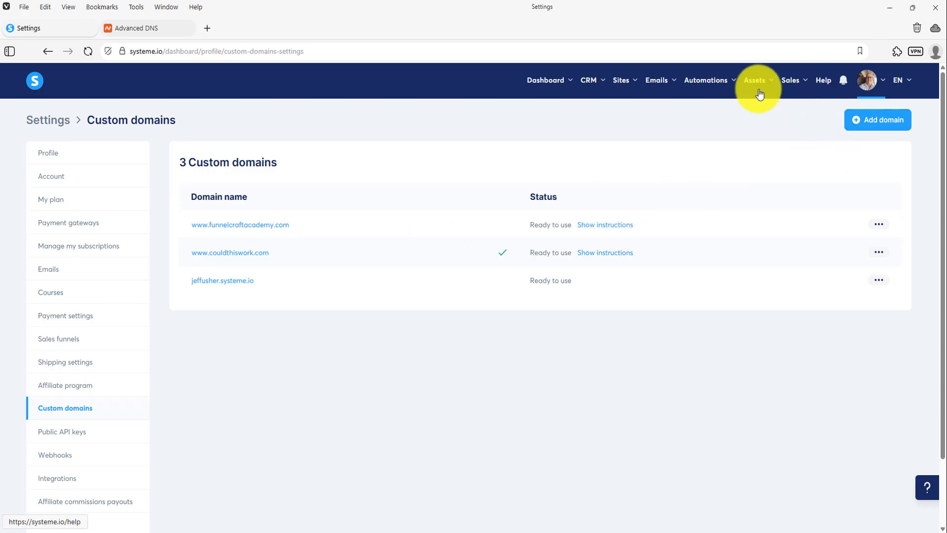
mouse_move(622, 81)
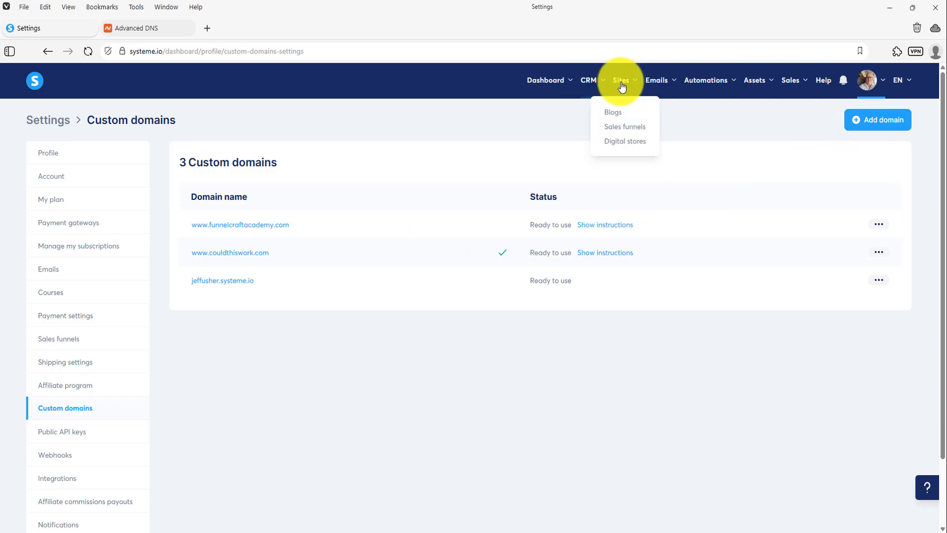
left_click(620, 113)
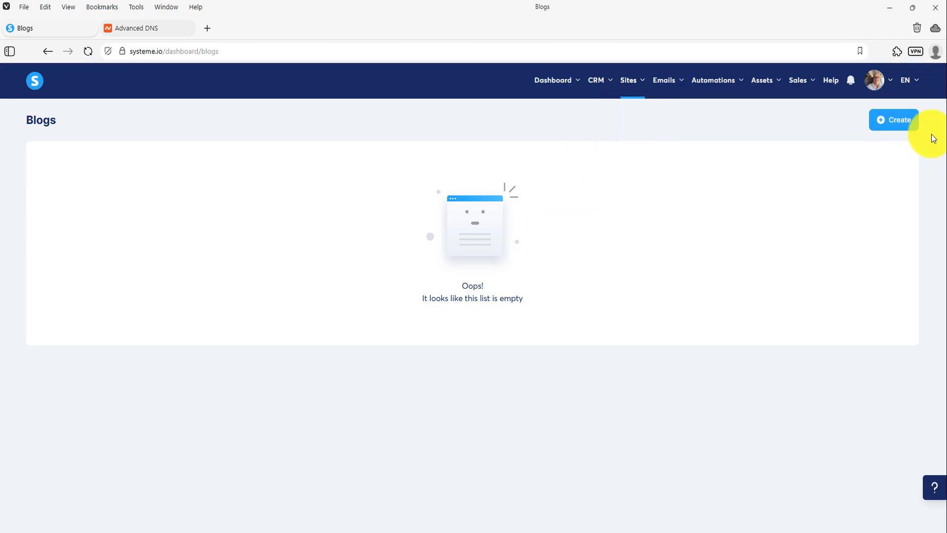
left_click(903, 120)
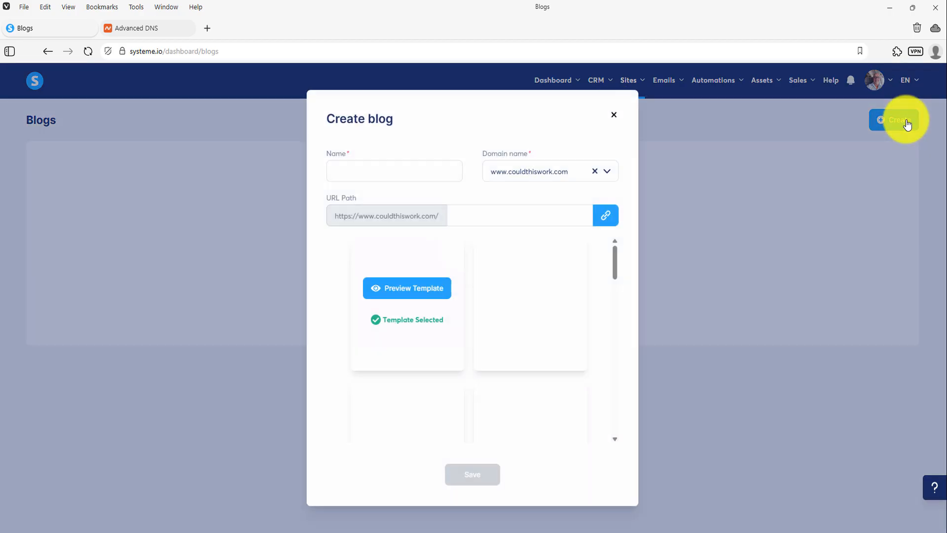
left_click(546, 174)
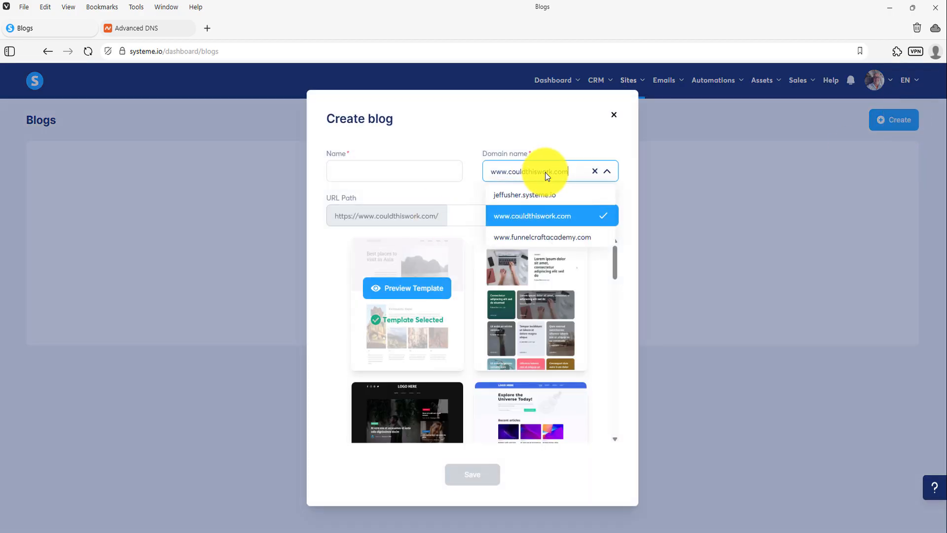
left_click(538, 237)
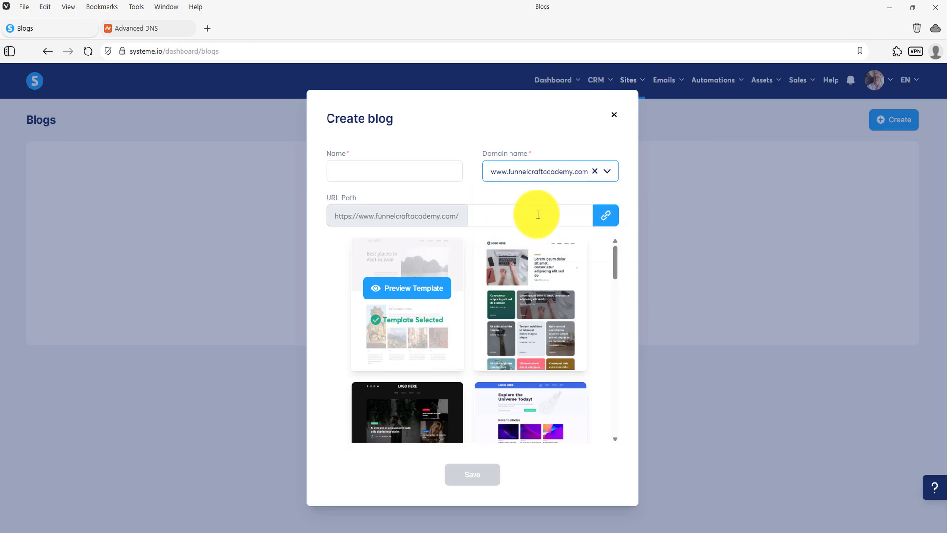
left_click(614, 117)
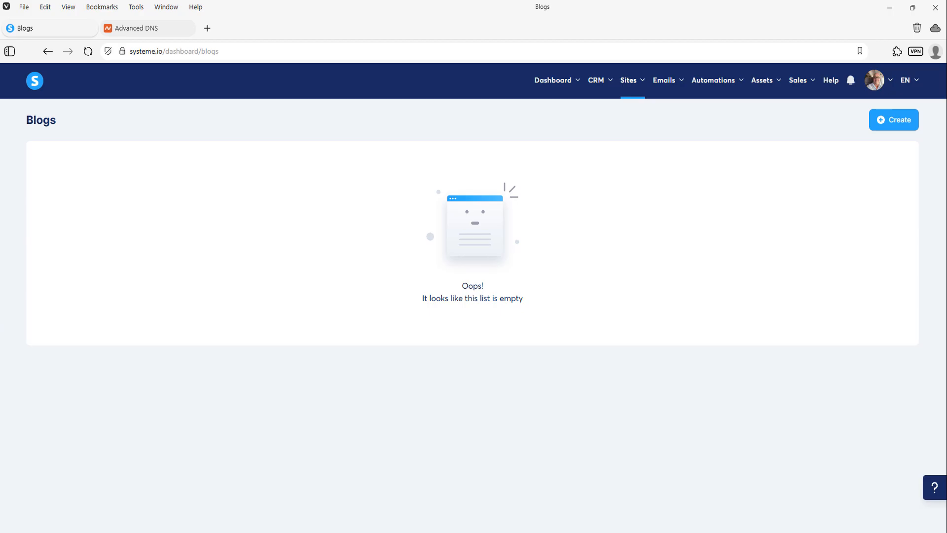